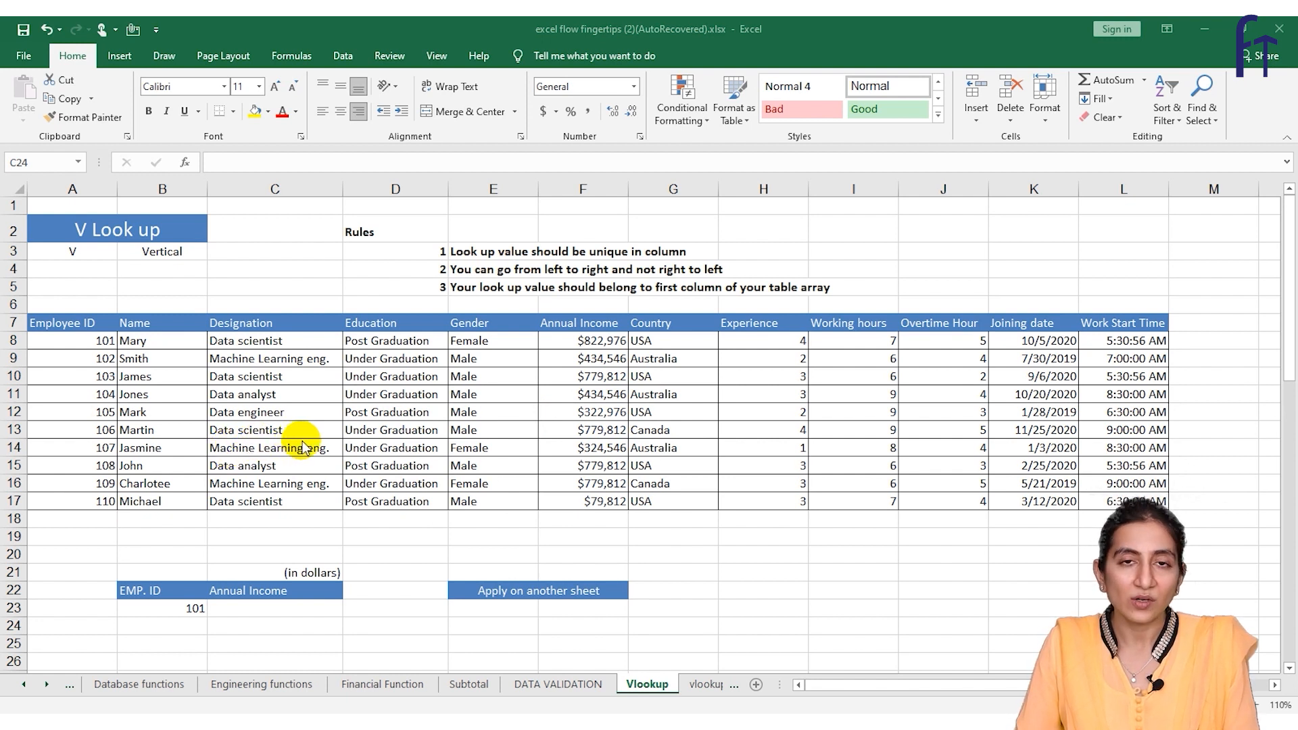
Start a VLOOKUP formula in cell C23 under Annual Income with B23 as the lookup value
click(173, 606)
click(223, 607)
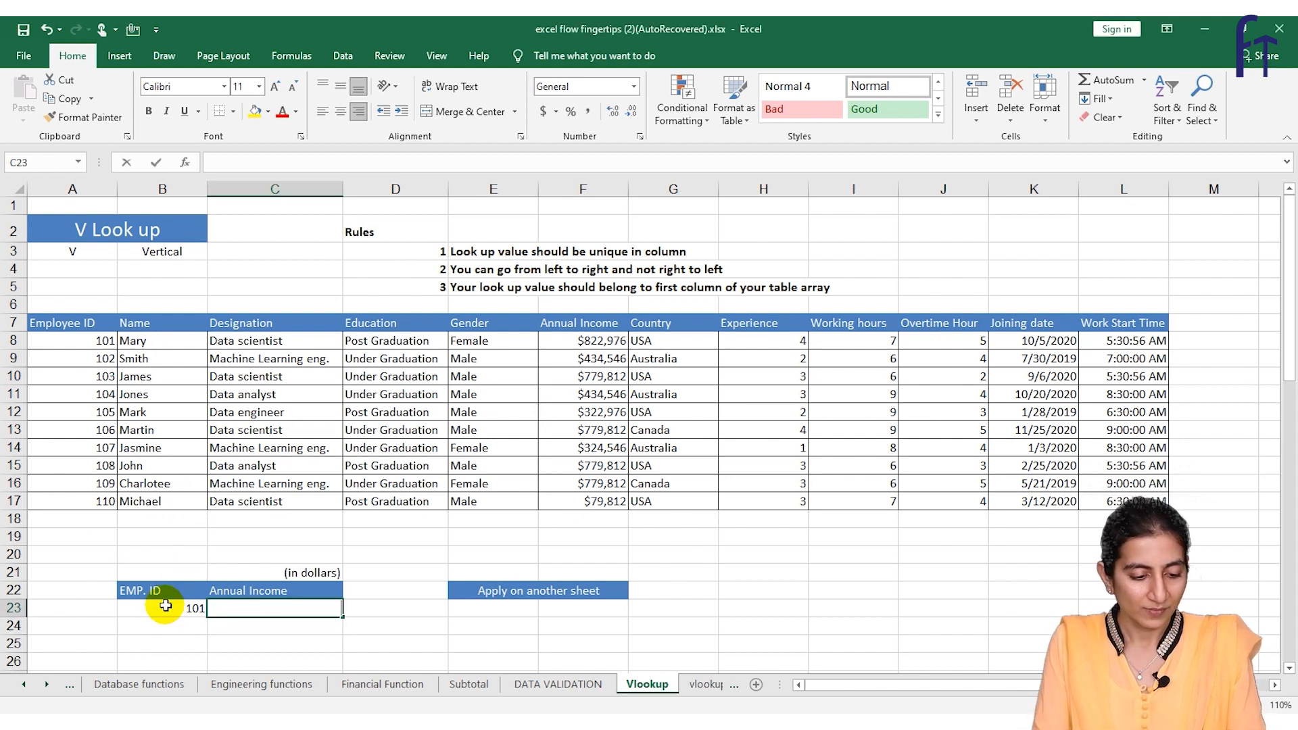
text(=vlo)
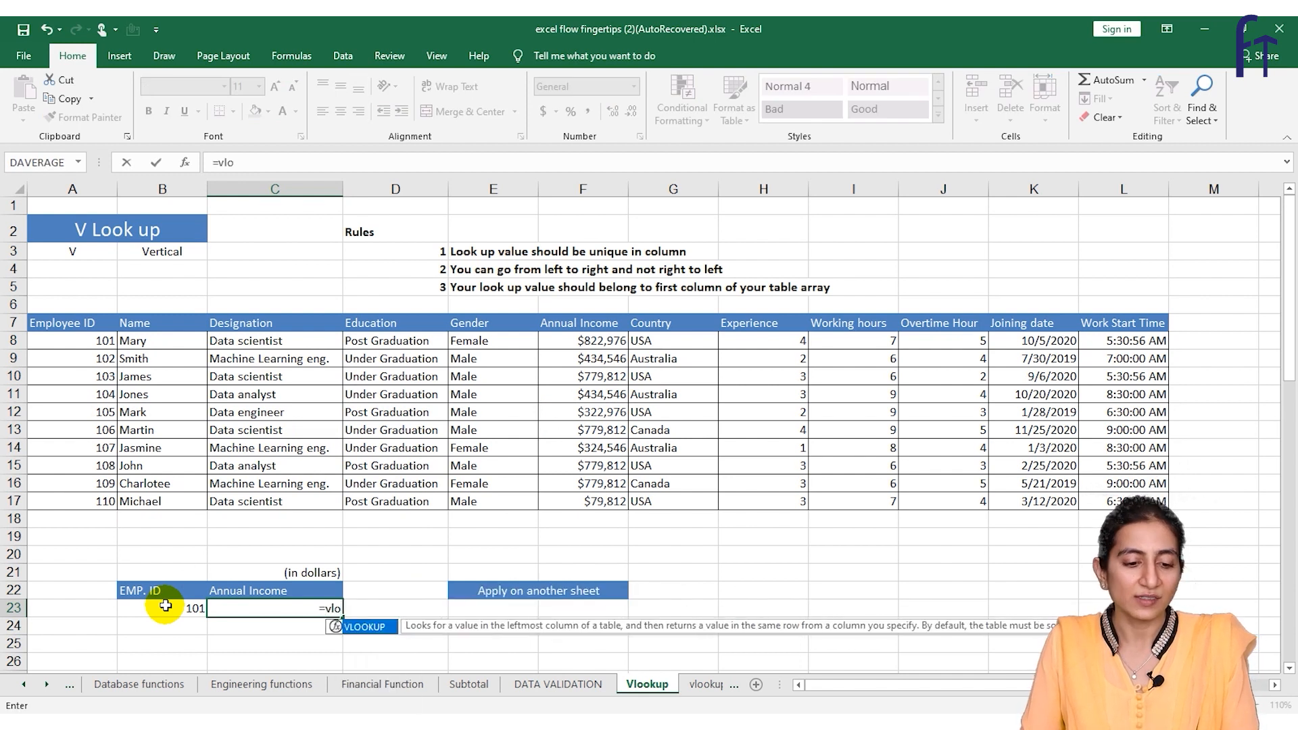
key(Tab)
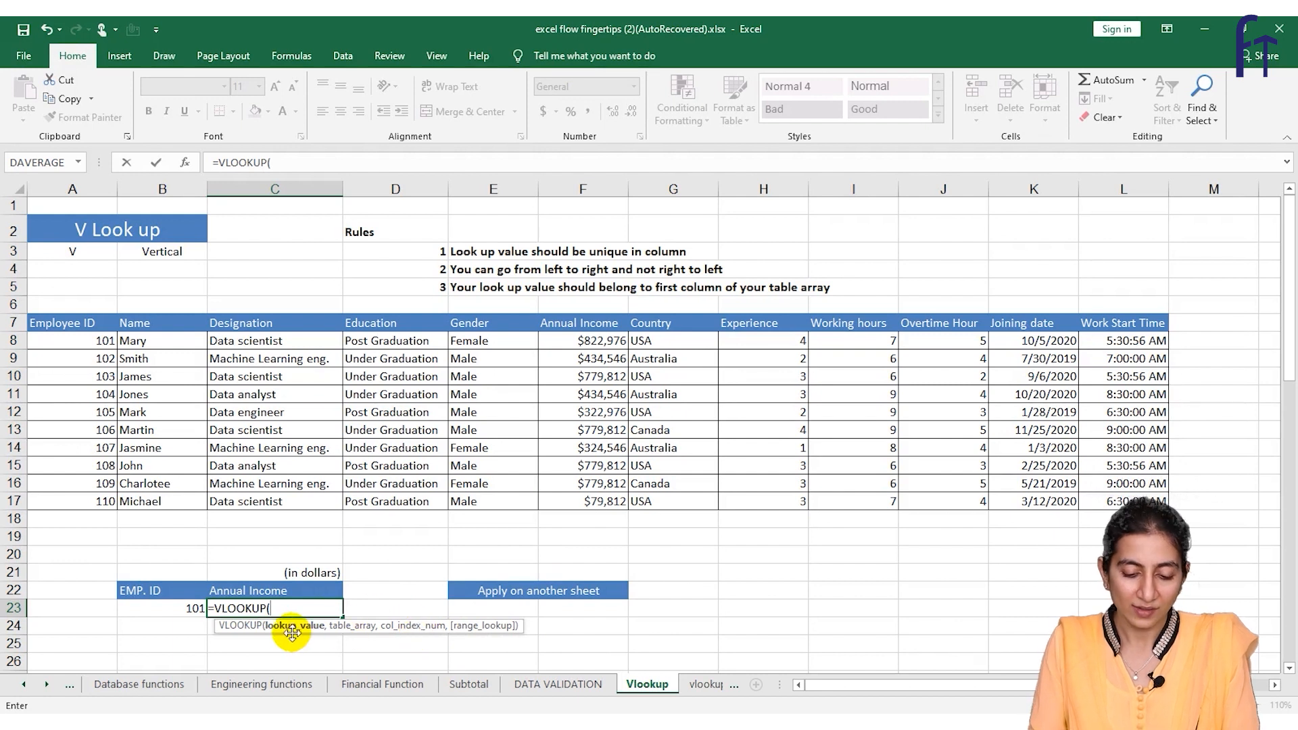
click(164, 608)
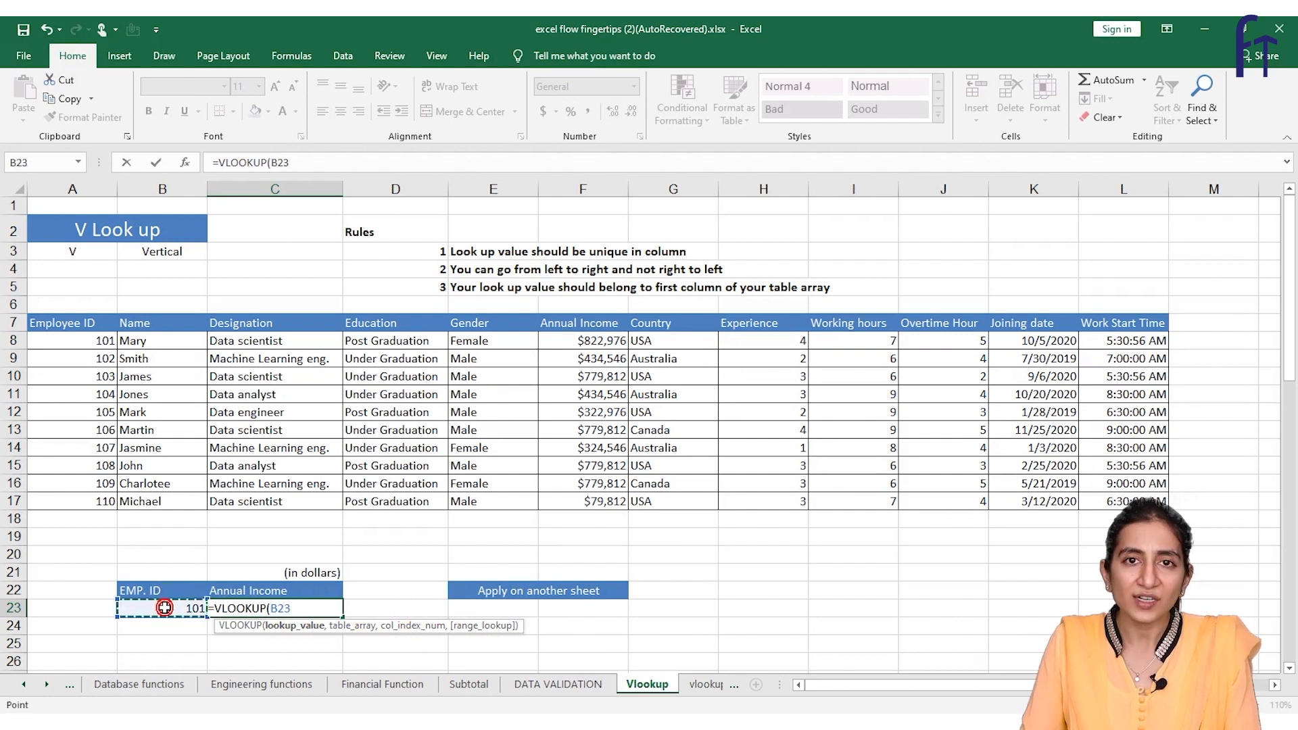
text(,)
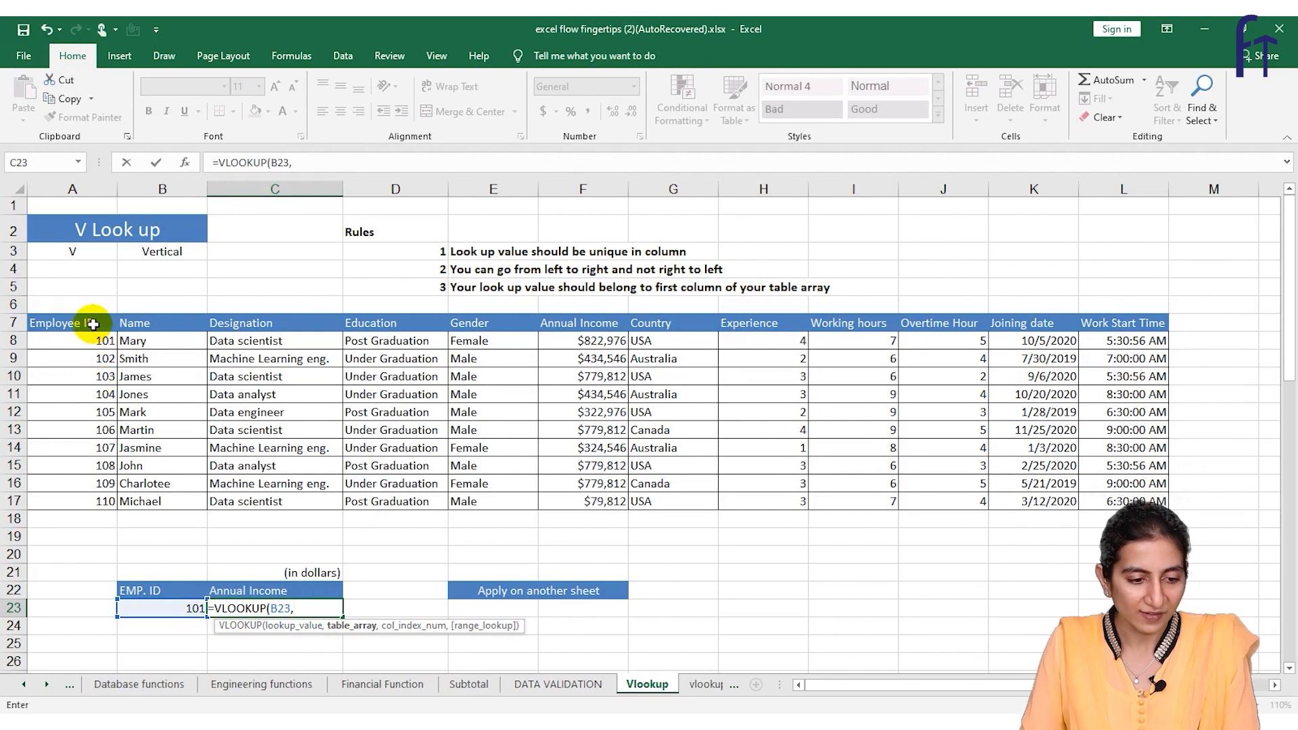
Complete the VLOOKUP in C23 with table array A7:L17, column index 6 and range lookup 0
drag(88, 321, 1086, 499)
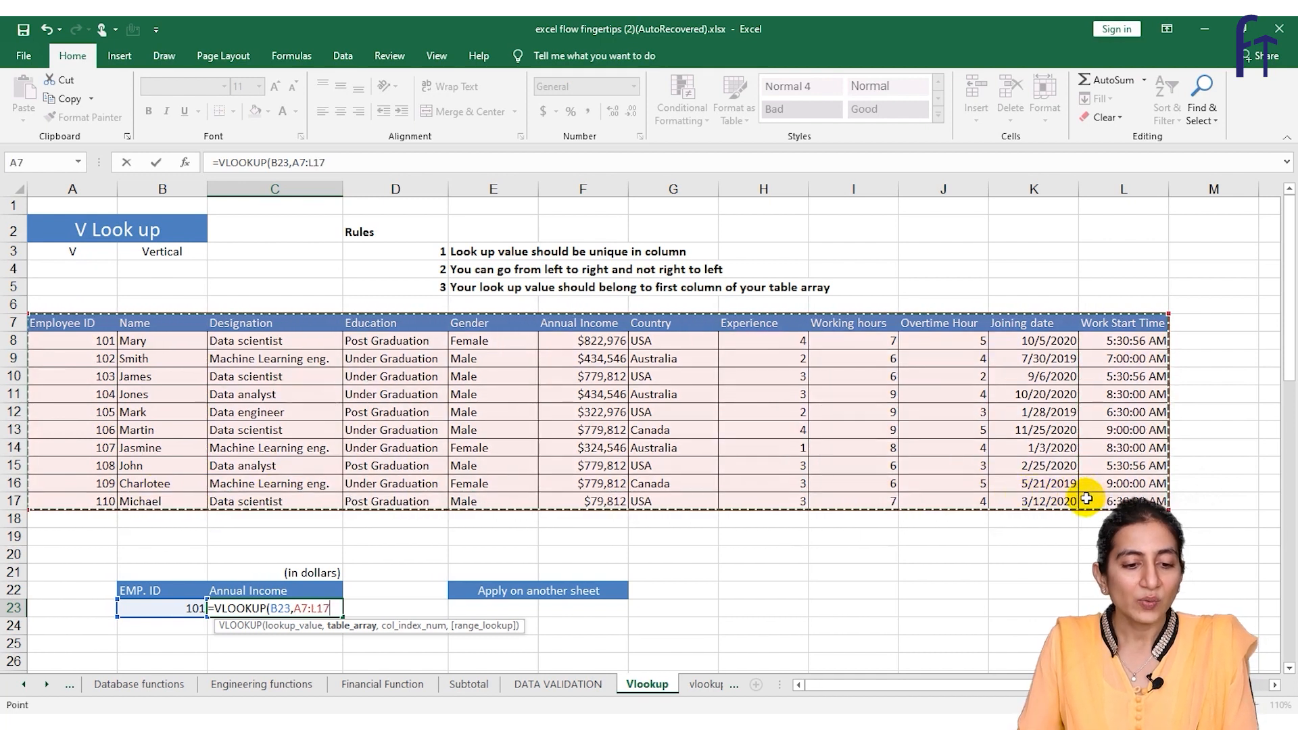
text(,6)
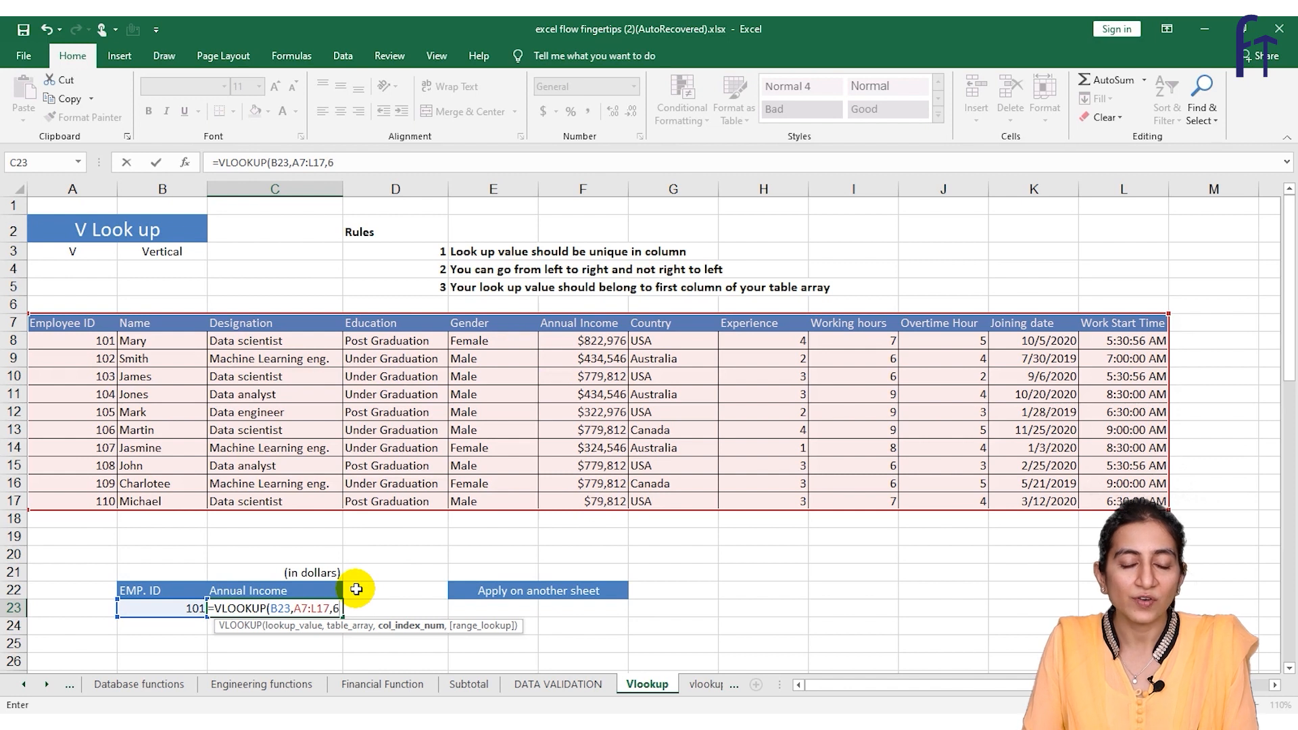
text(,)
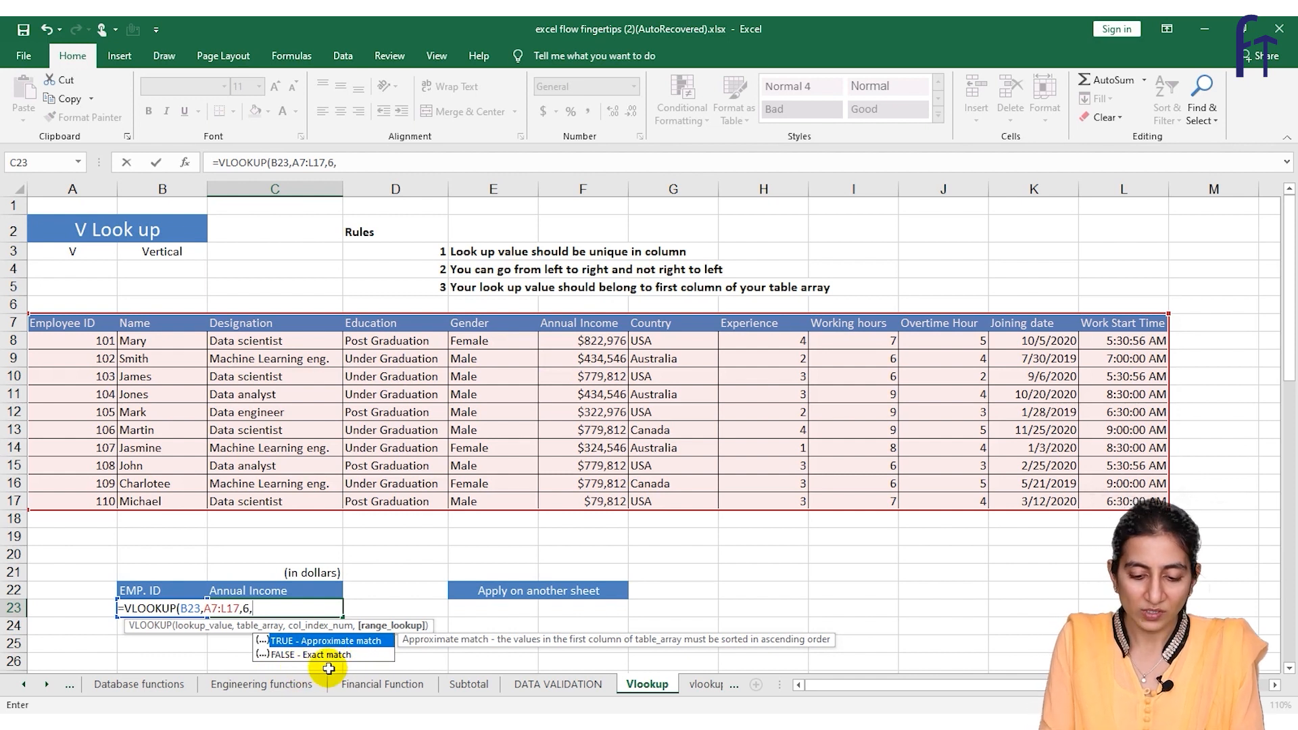
text(0)
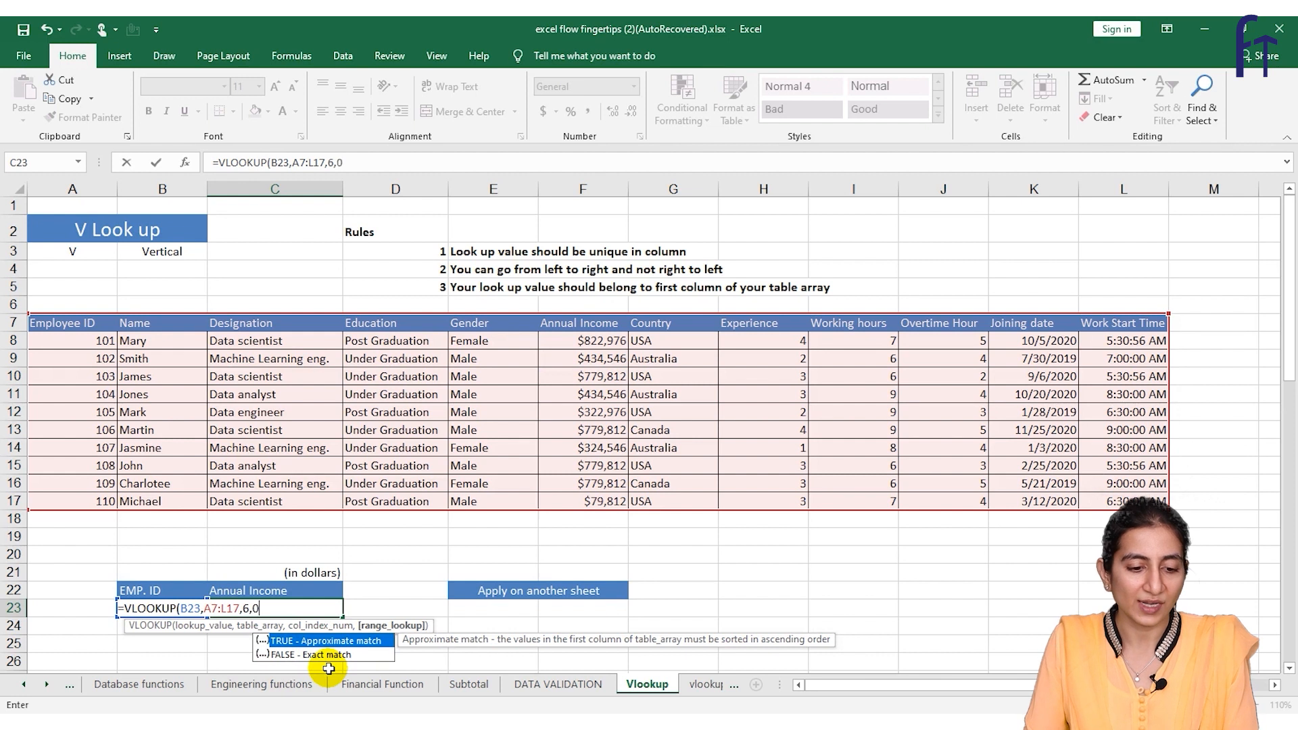
text())
key(Return)
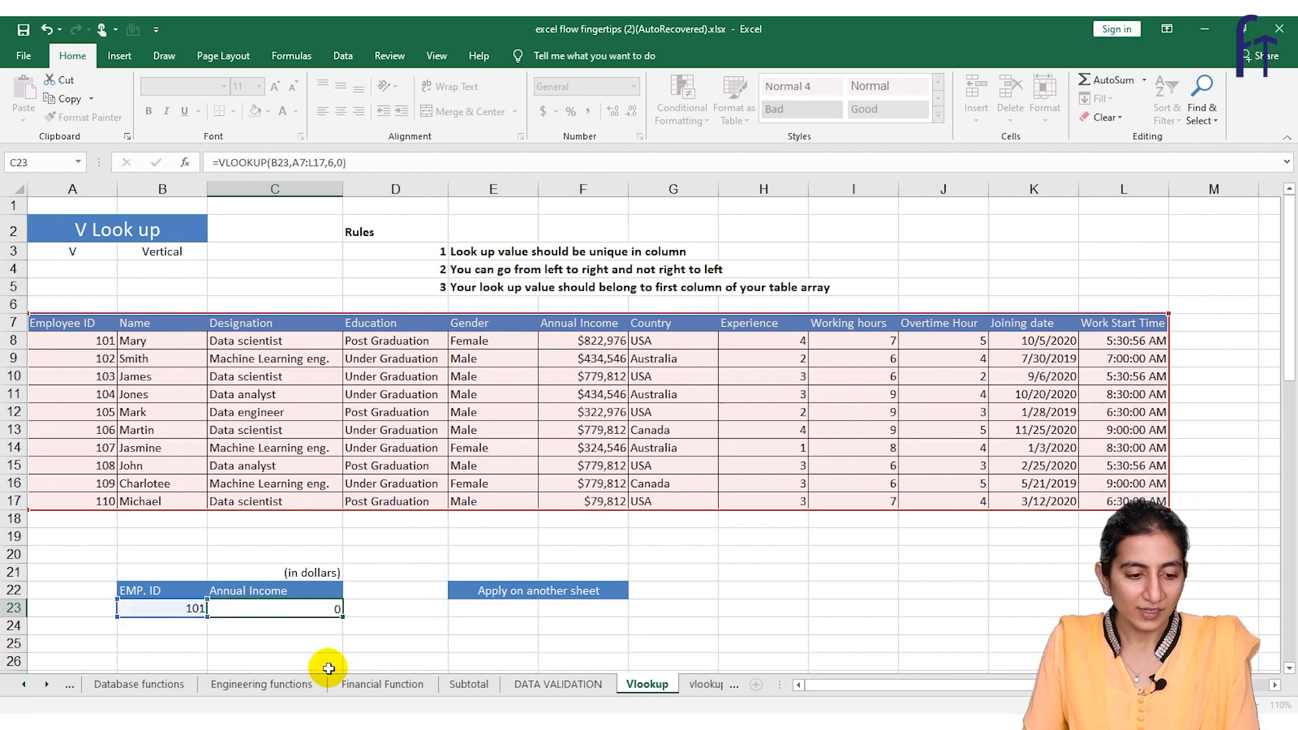
click(258, 599)
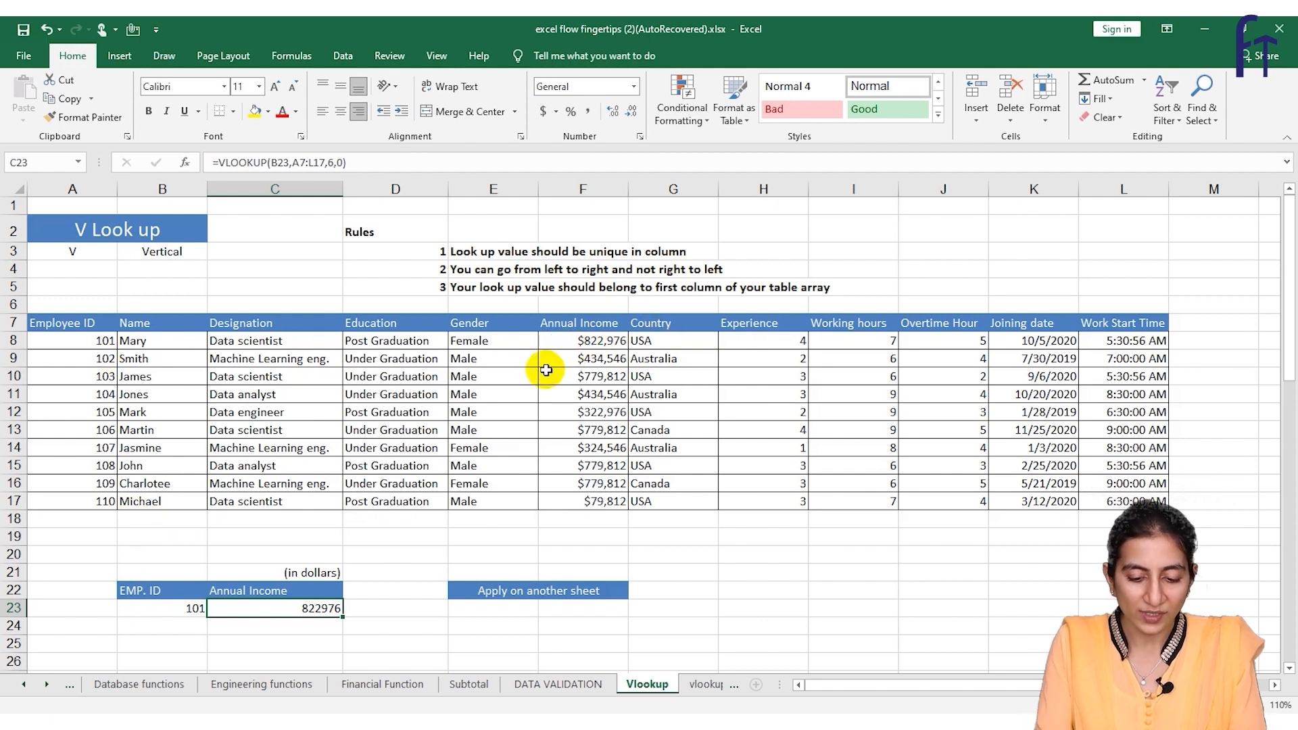
Change the EMP. ID lookup value in cell B23 to the employee ID listed in cell A11
click(160, 609)
double_click(161, 610)
text(04)
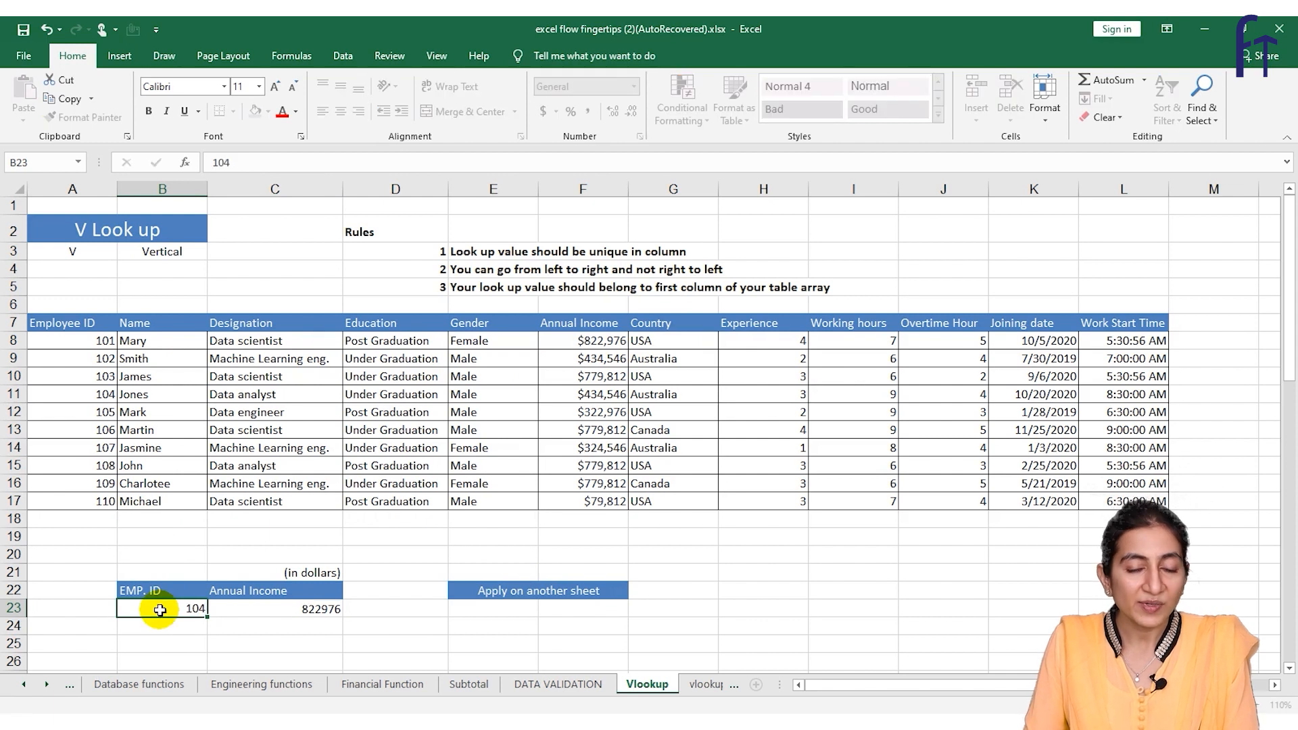
key(Return)
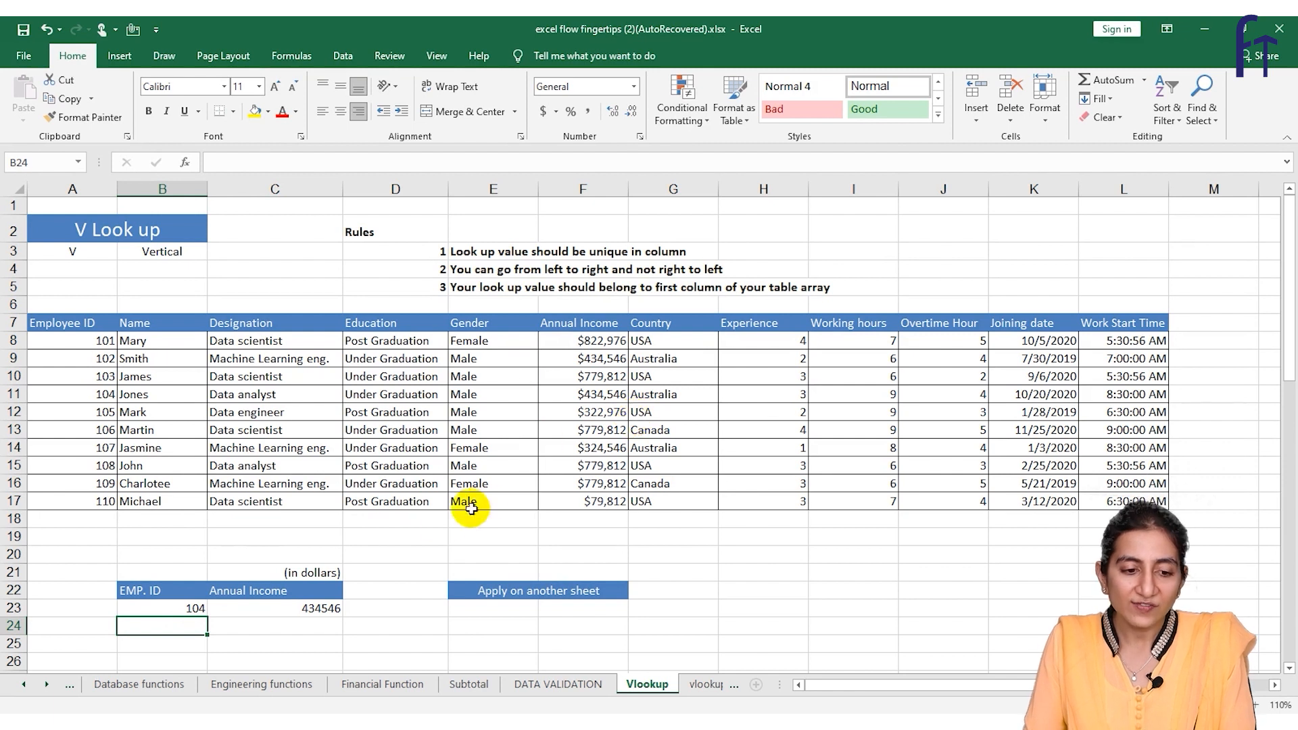
On the vlookup1 sheet, start a VLOOKUP formula in F11 under Gender with E11 as the lookup value
click(693, 684)
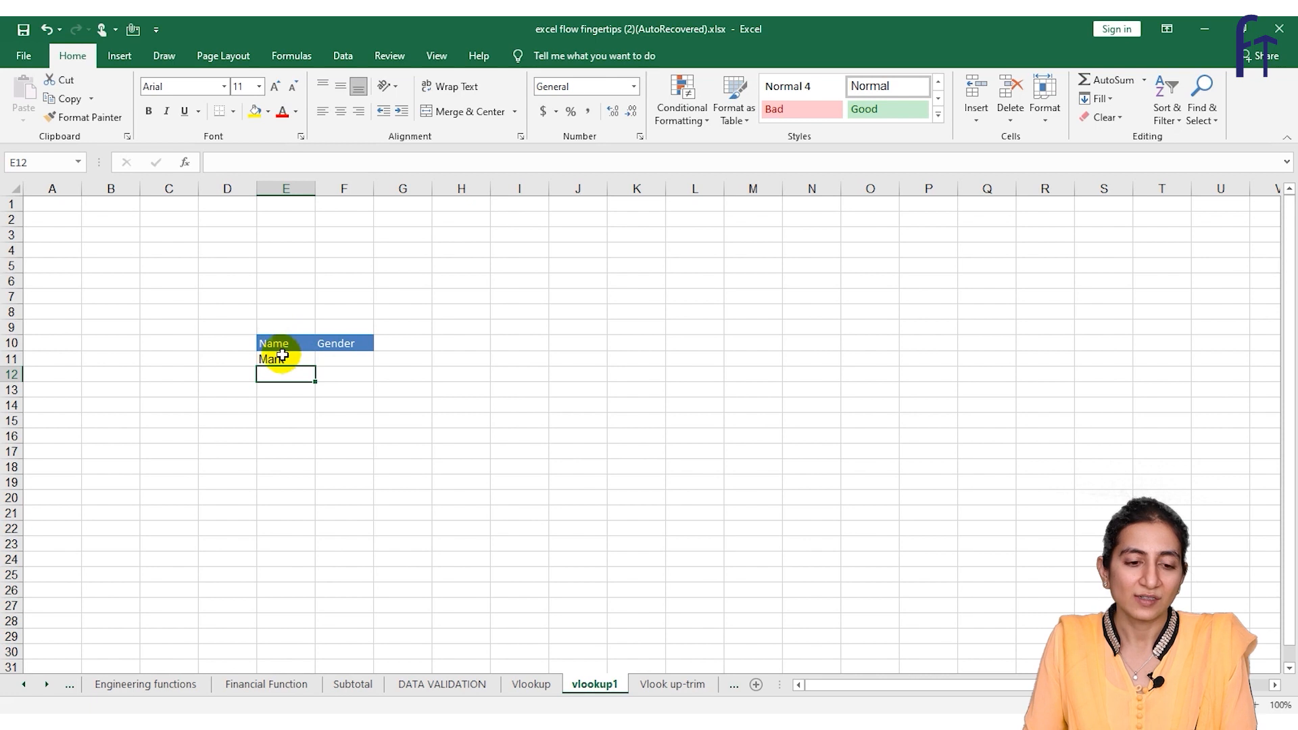
click(362, 355)
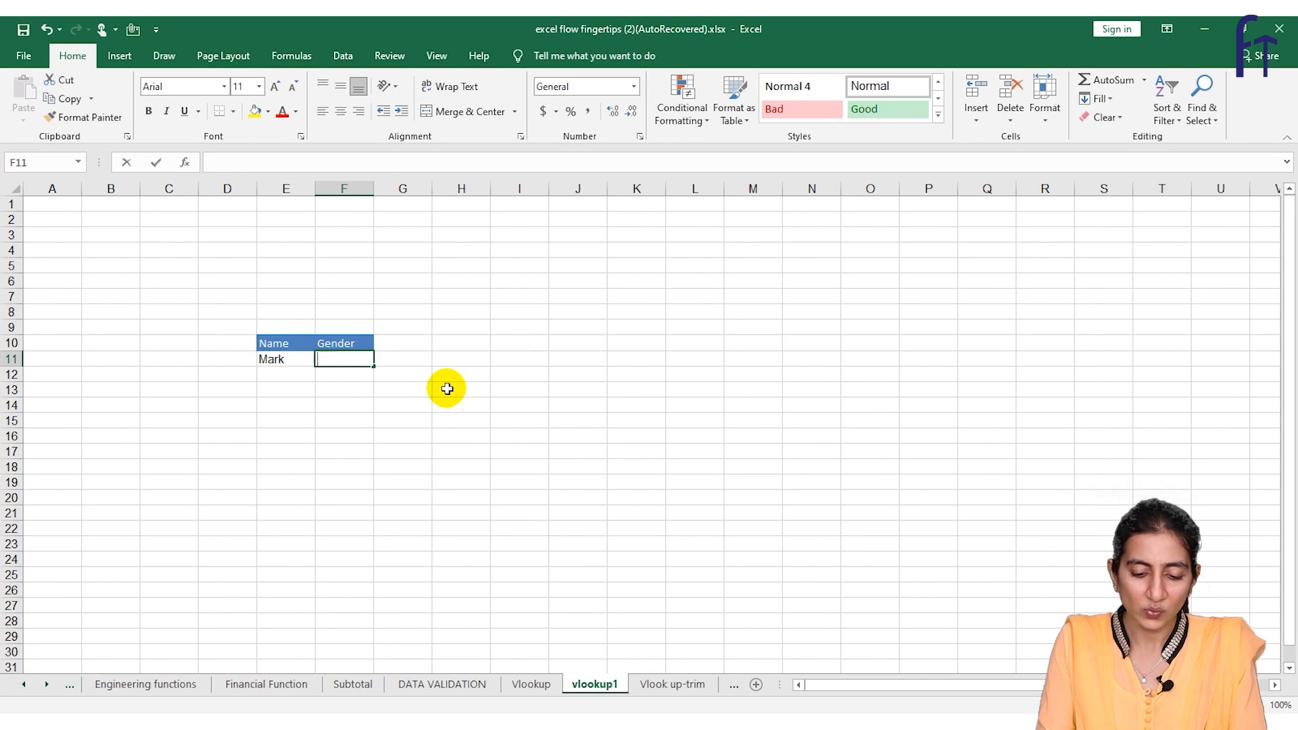
text(=vlo)
key(Tab)
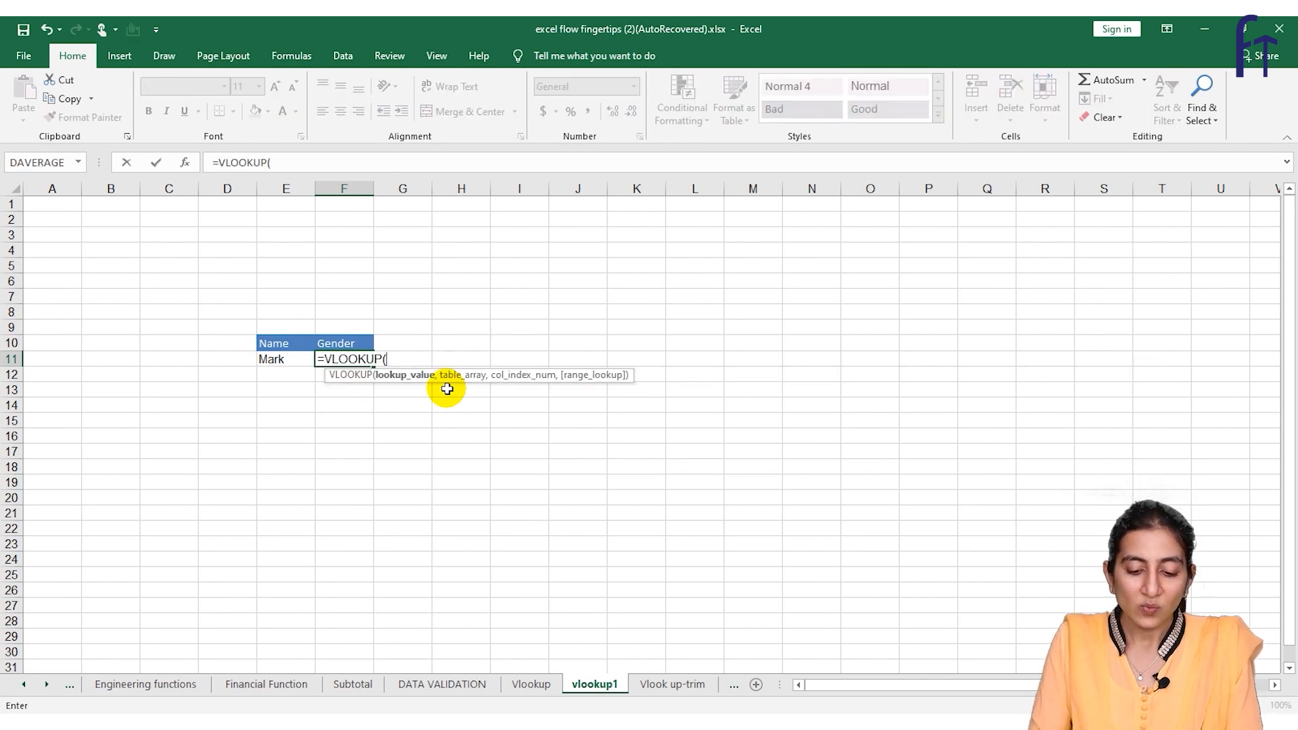
click(267, 354)
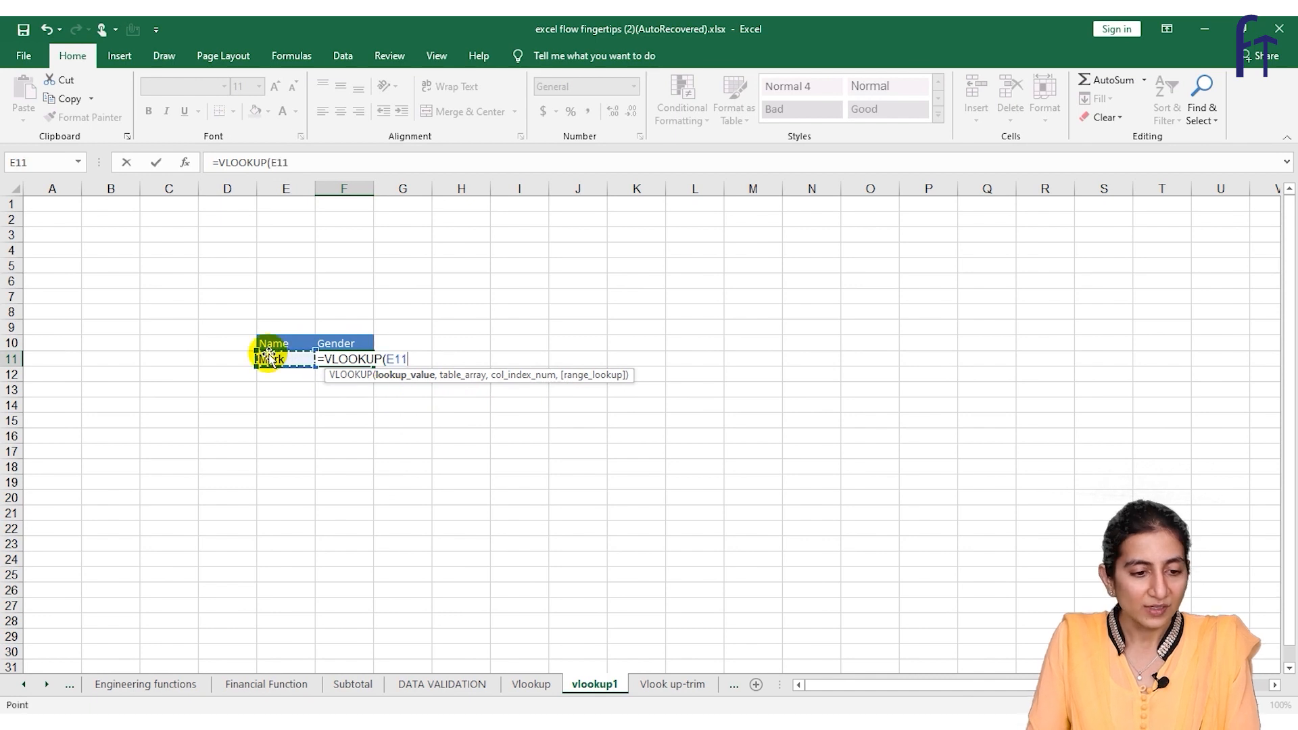
text(,)
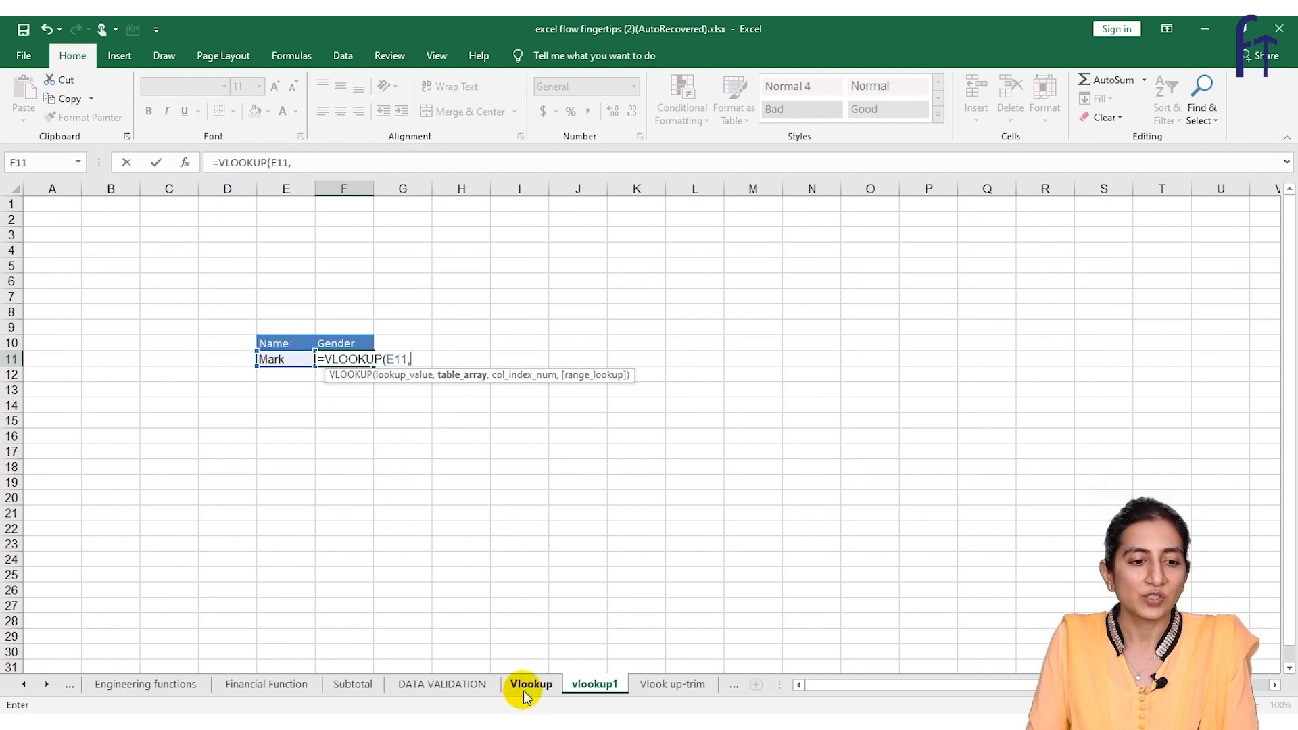
Complete the VLOOKUP in F11 with table array B7:F17 from the Vlookup sheet, column index 5 and range lookup 0
click(531, 684)
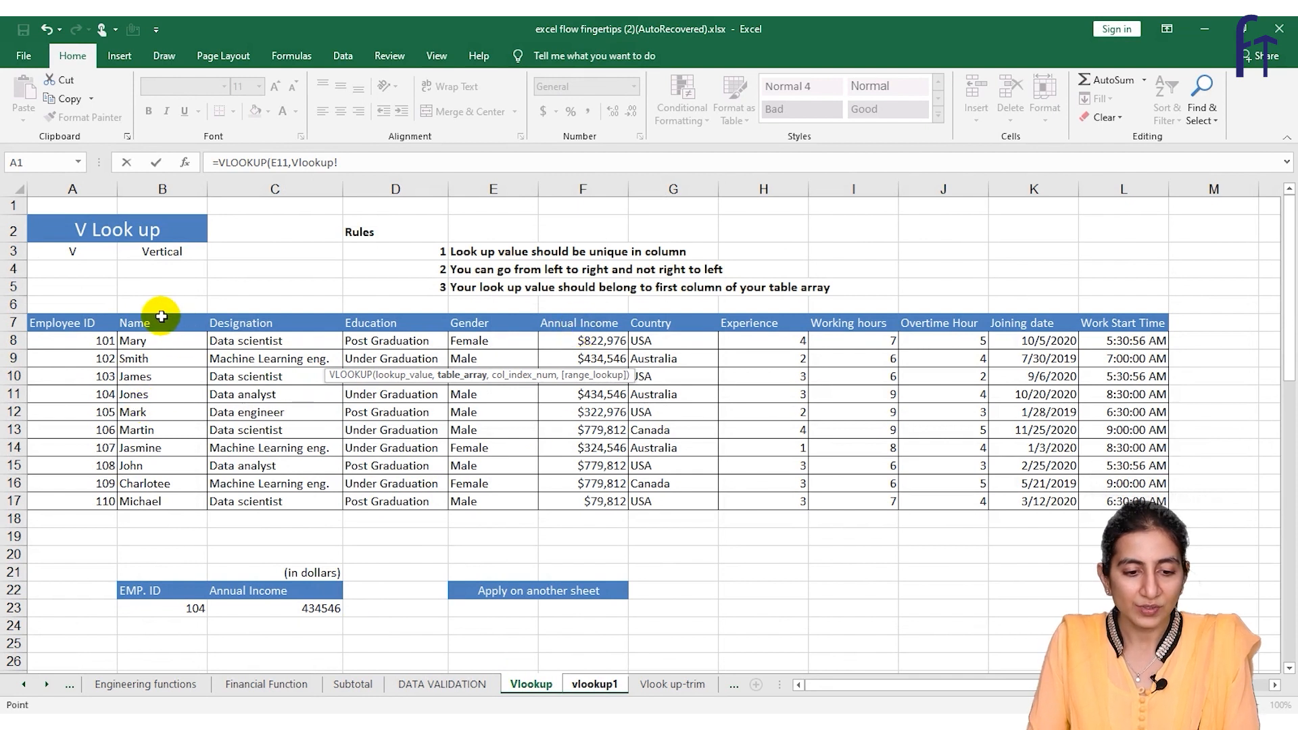
drag(159, 320, 549, 499)
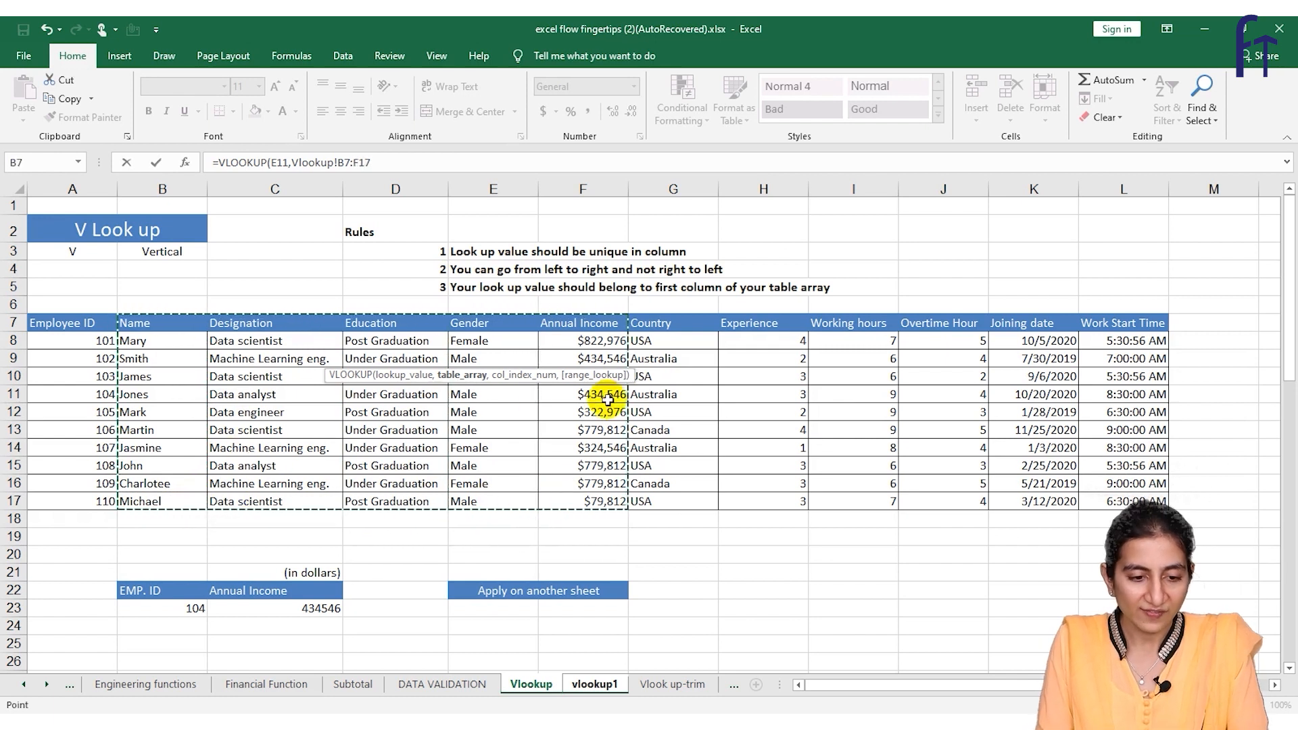
click(391, 165)
text(,)
text(5,0))
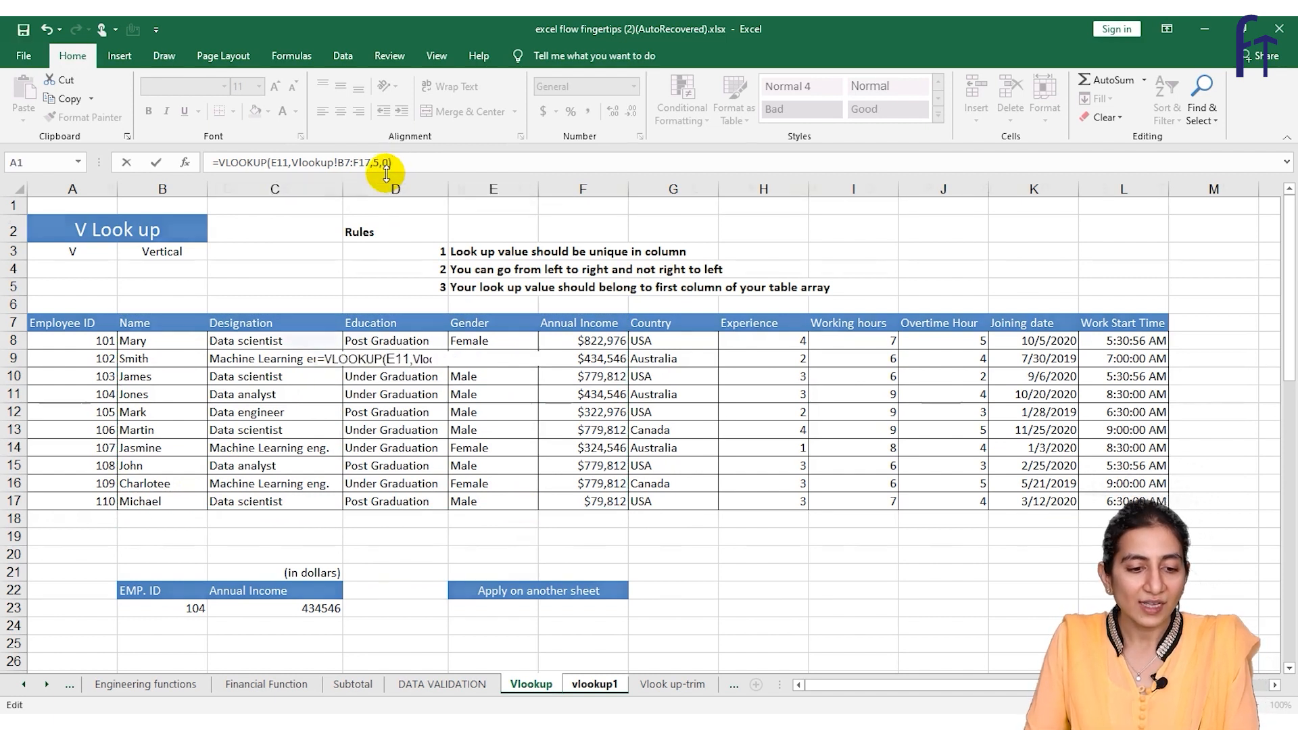
key(Return)
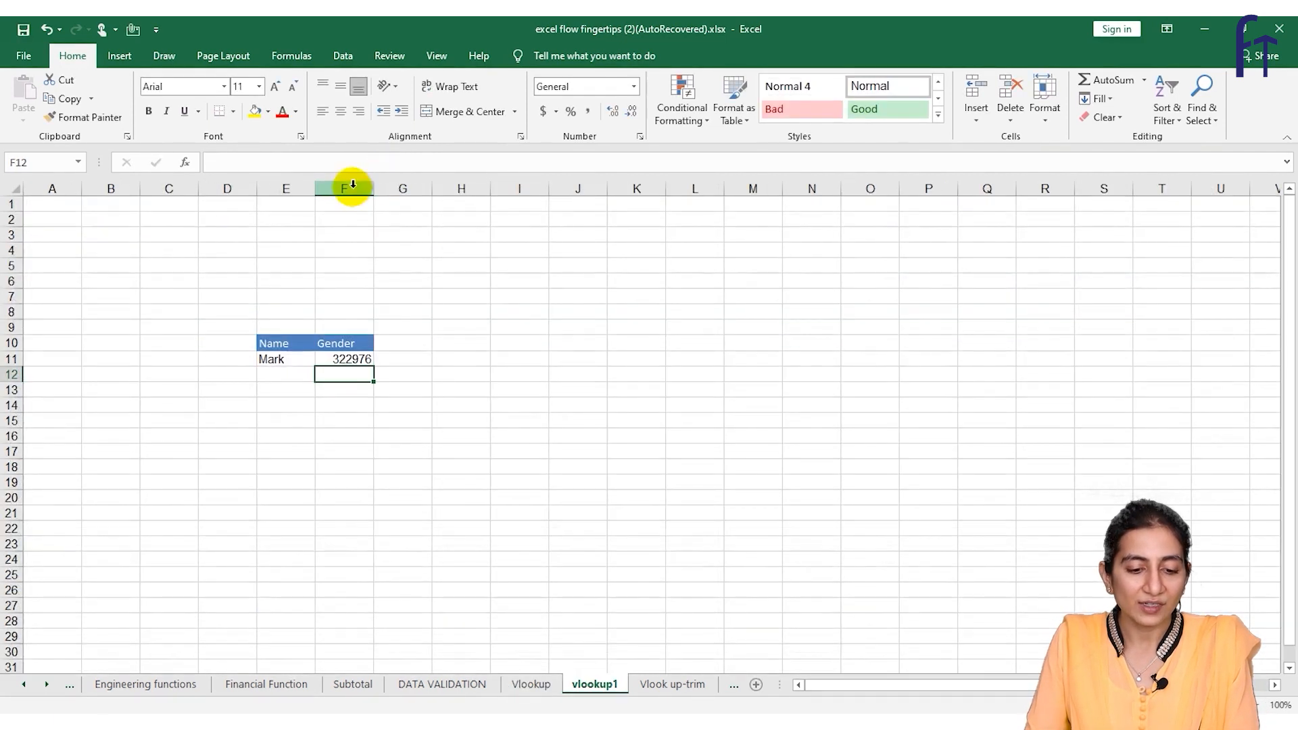
Correct the column index of the VLOOKUP in F11 to the Gender column and check it against row 12 of the Vlookup sheet
click(281, 358)
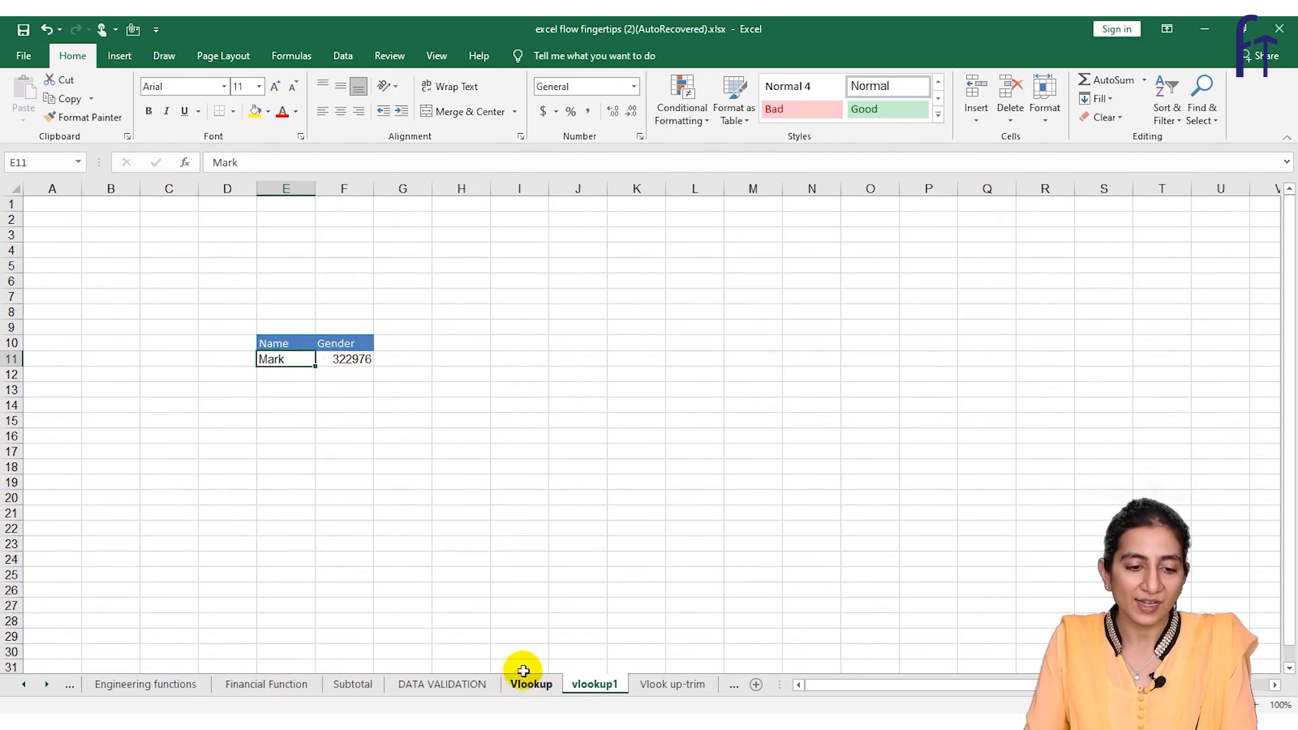
click(331, 358)
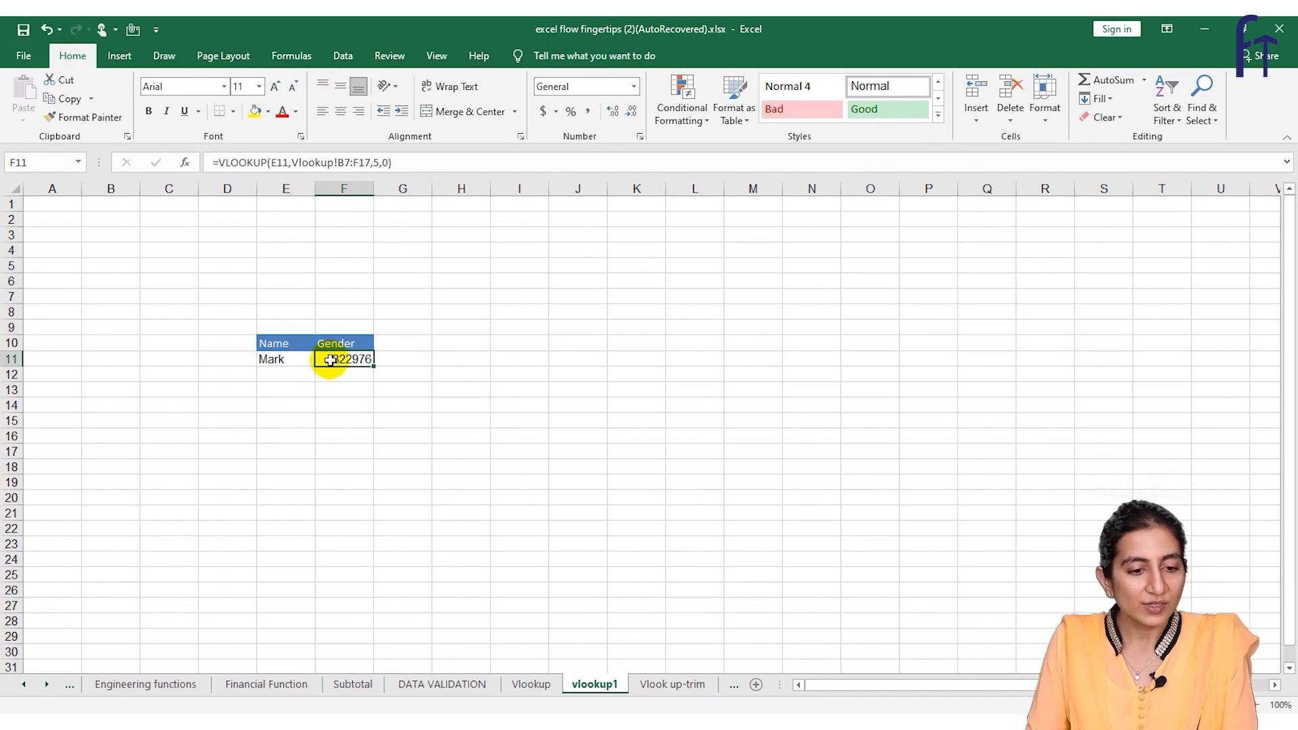
click(531, 684)
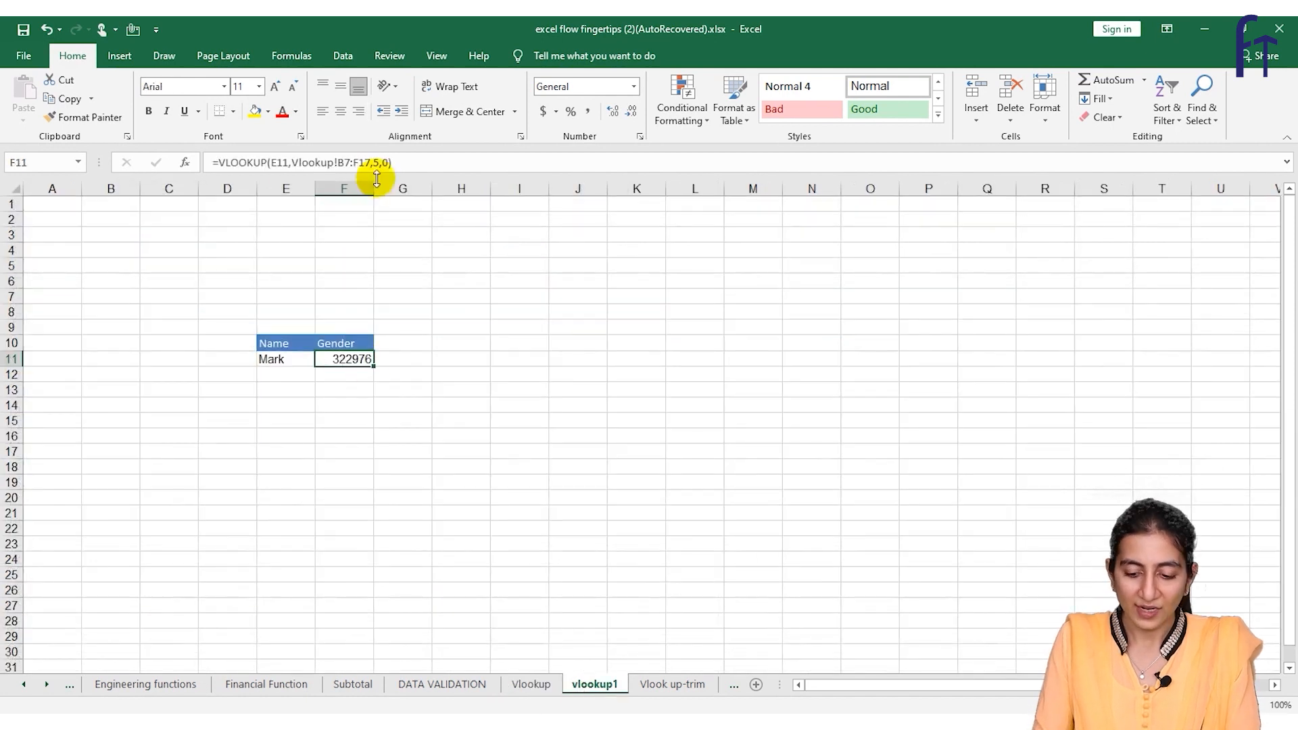
click(409, 168)
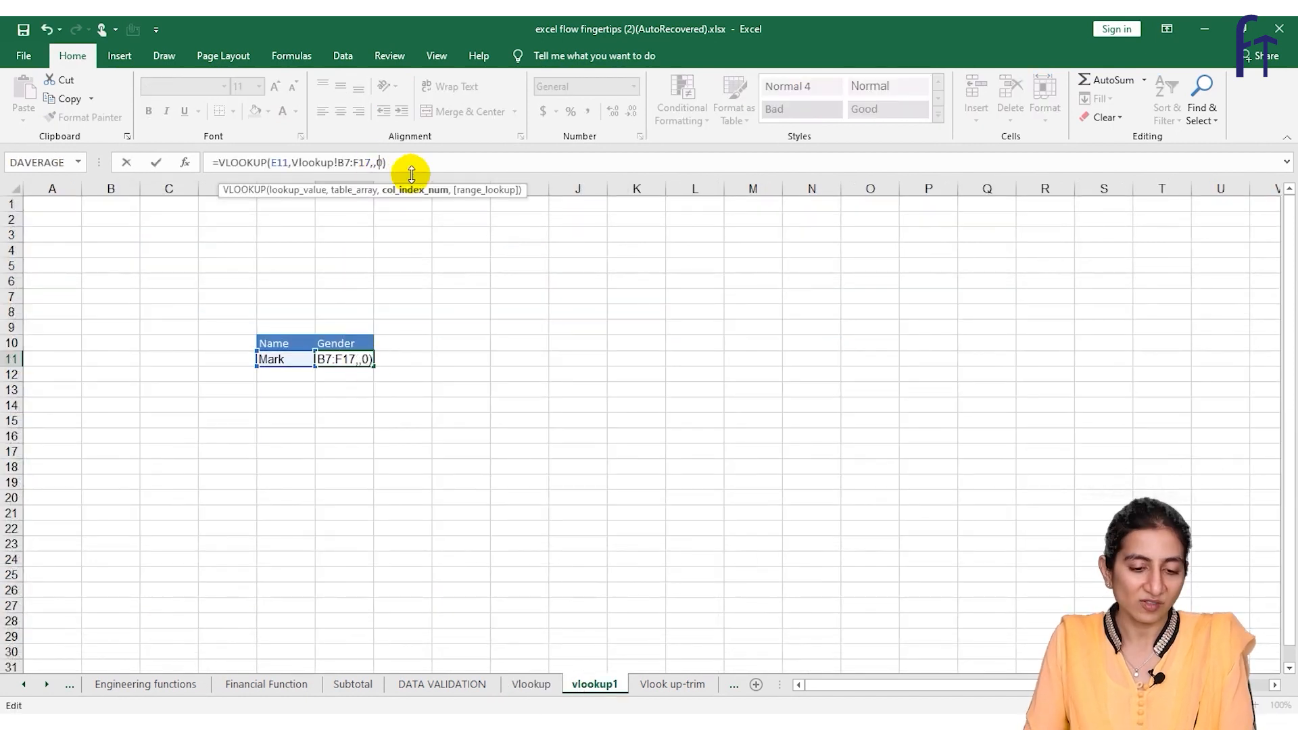
key(Return)
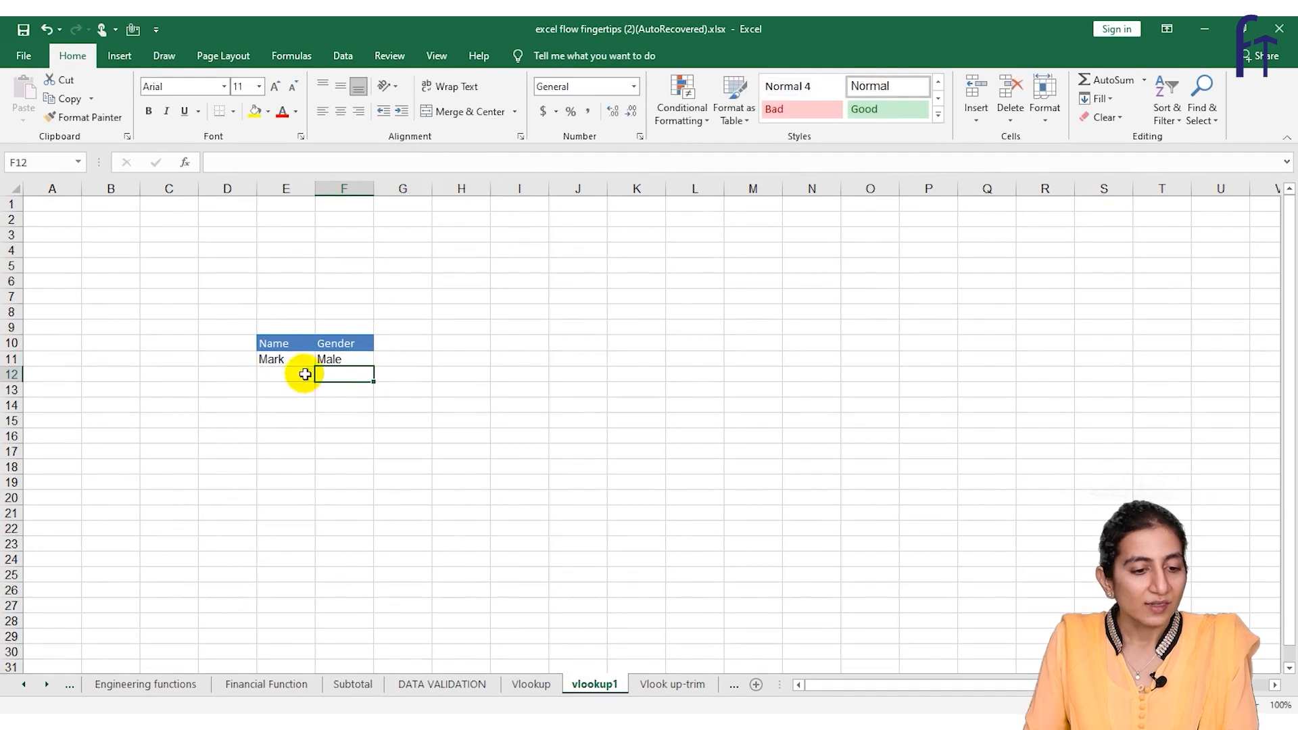
click(531, 684)
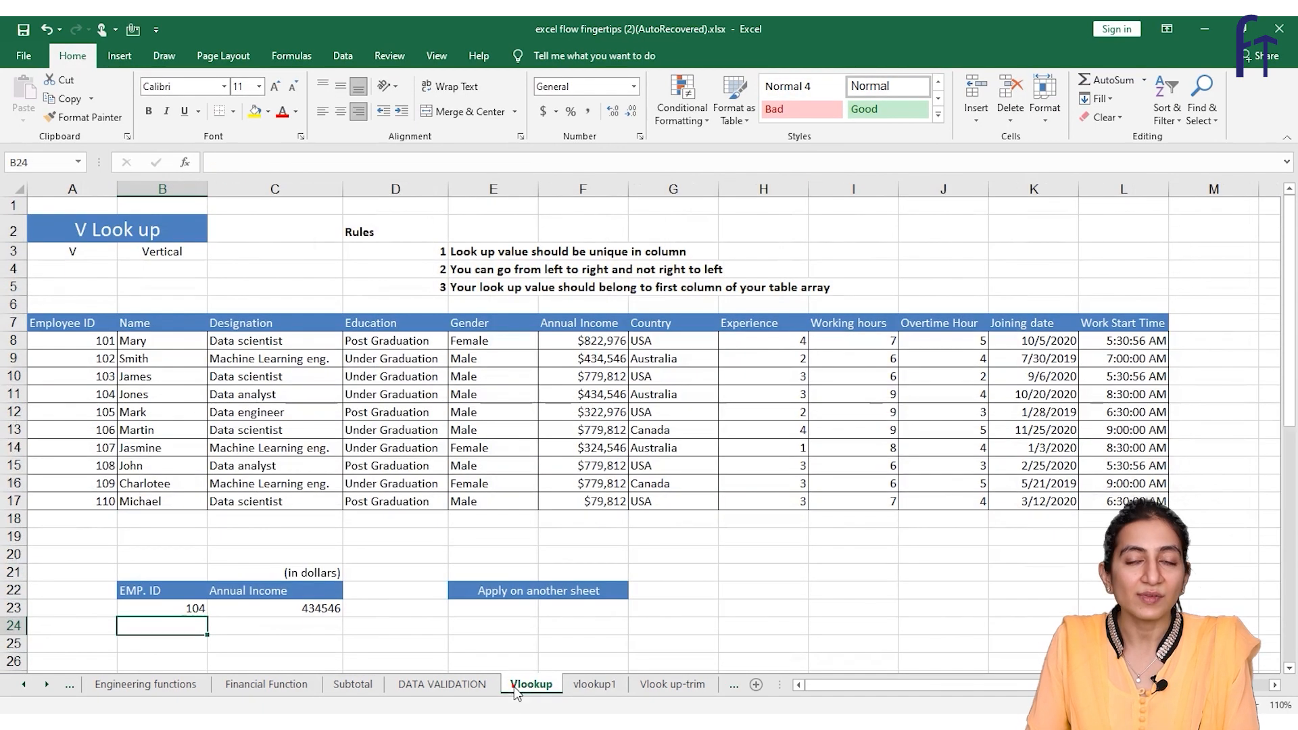
click(106, 408)
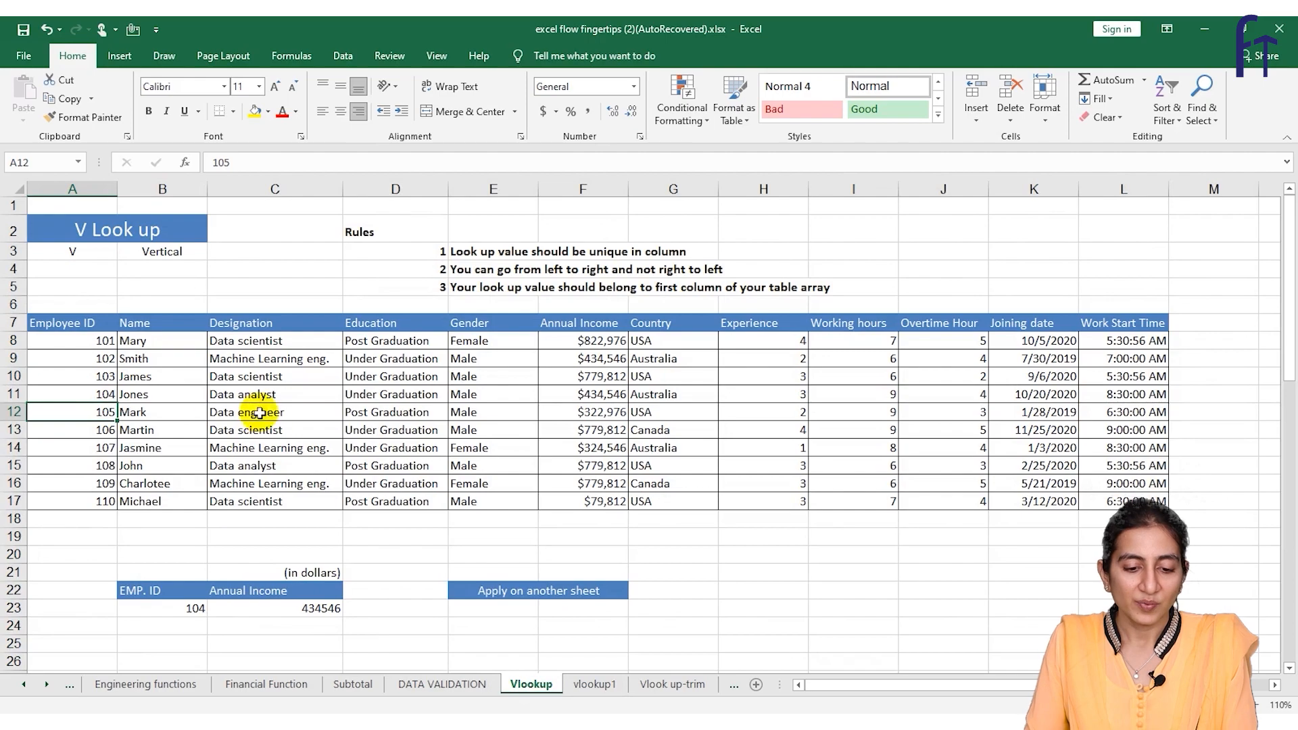